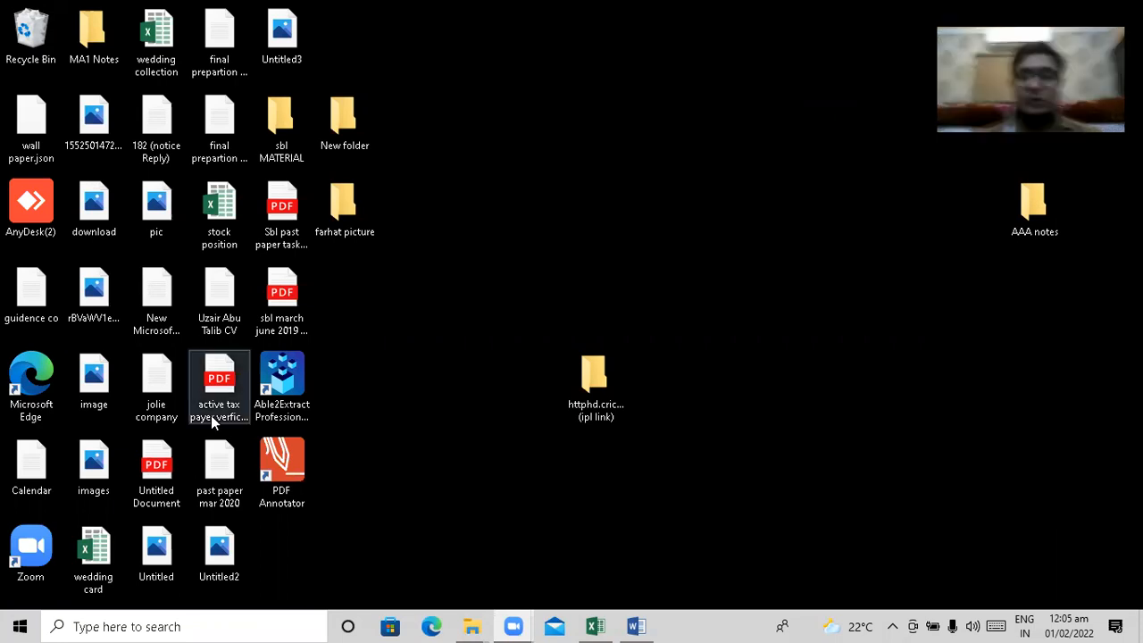
Switch to the sumifs workbook in Excel and examine the expense, date and amount entries in the Daily Expense sheet
click(594, 626)
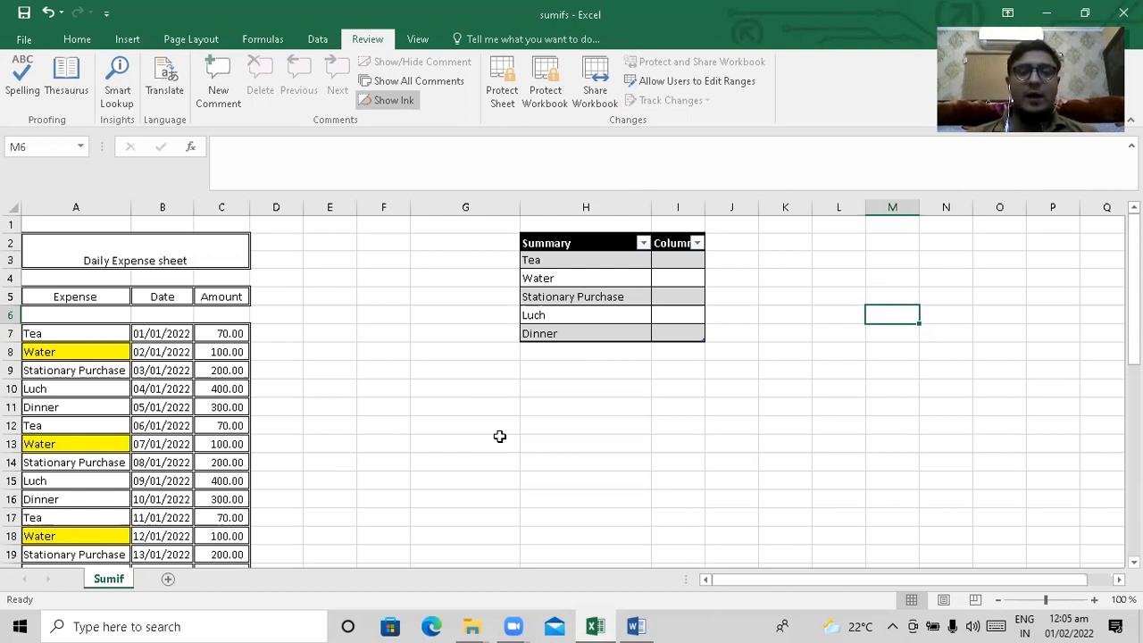
key(Left)
key(Left)
key(Left)
key(Left)
key(Left)
key(Left)
key(Left)
key(Left)
key(Left)
key(Left)
key(Left)
key(Left)
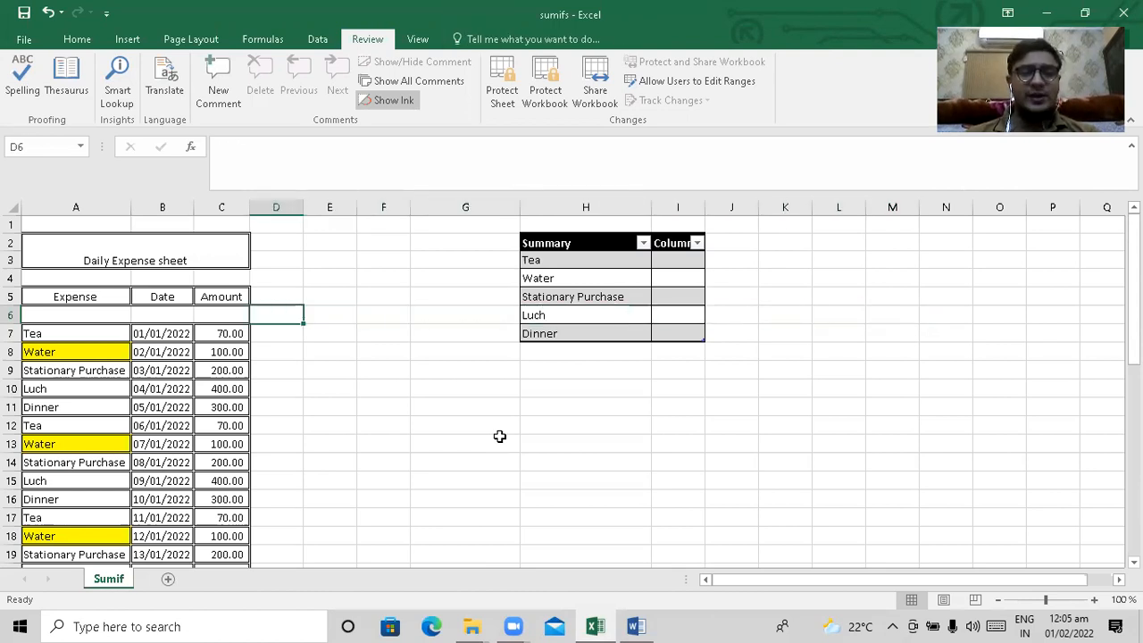
key(Down)
key(Down)
key(Up)
key(Right)
key(Right)
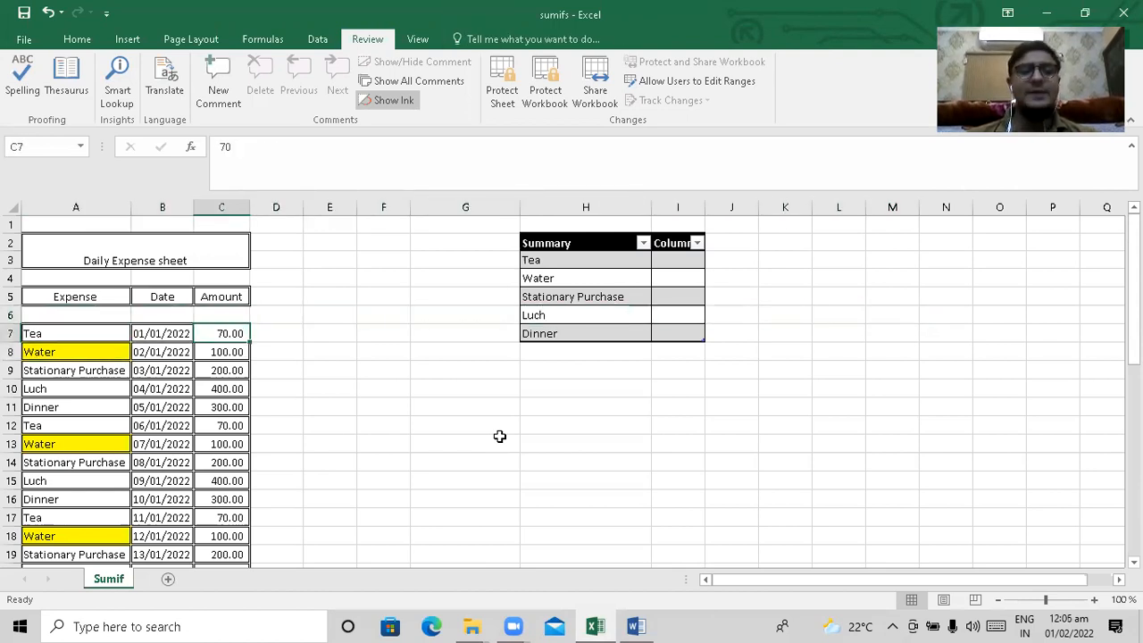
key(Left)
key(Left)
key(Right)
key(Down)
key(Down)
key(Down)
key(Down)
key(Down)
key(Down)
key(Down)
key(Down)
key(Down)
key(Down)
key(Down)
key(Down)
key(Down)
key(Down)
key(Down)
key(Up)
key(Up)
key(Up)
key(Up)
key(Up)
key(Up)
key(Up)
key(Up)
key(Up)
key(Up)
key(Up)
key(Up)
key(Up)
key(Up)
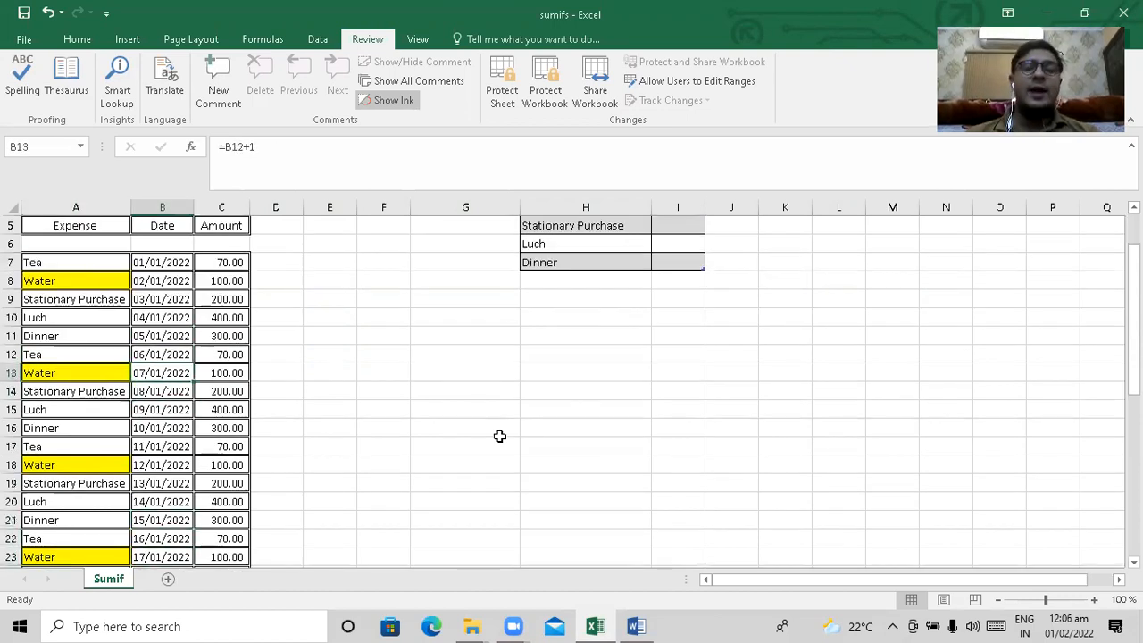
key(Right)
key(Right)
key(Right)
key(Right)
key(Right)
key(Up)
key(Up)
key(Up)
key(Up)
key(Up)
key(Up)
key(Up)
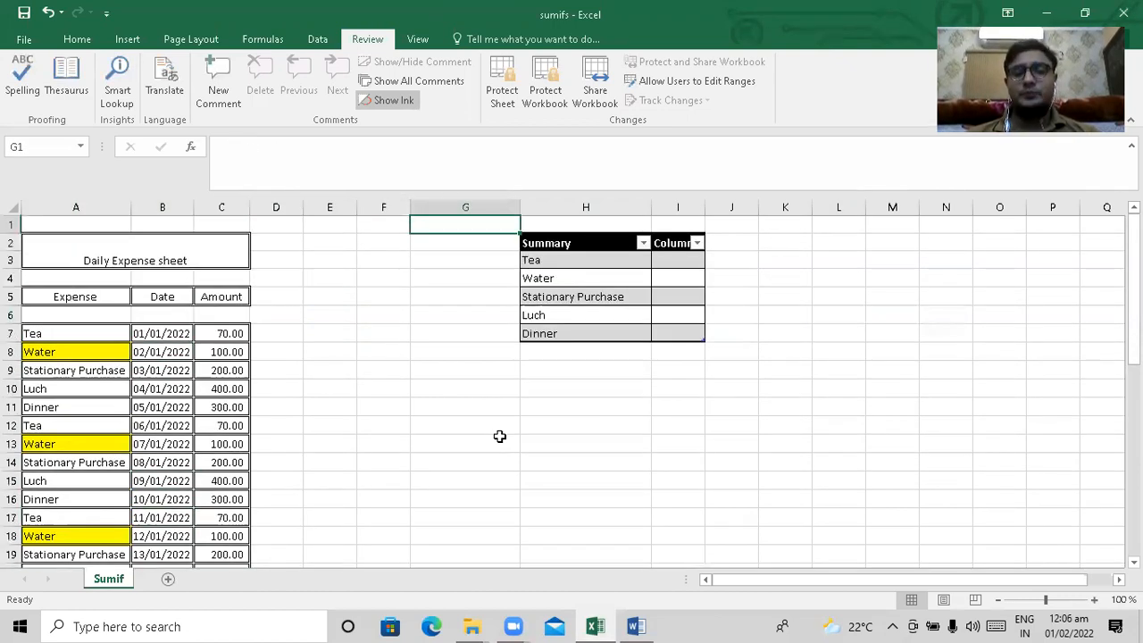
Examine the Summary table's header row and its list of expense categories
key(Right)
key(Right)
key(Right)
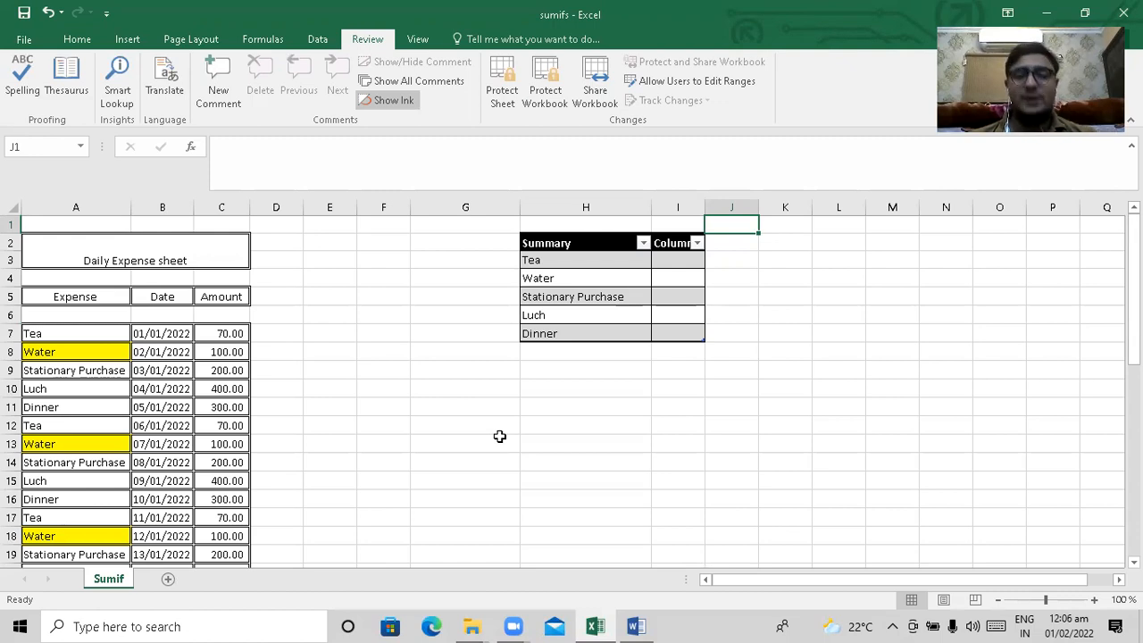
key(Left)
key(Left)
key(Down)
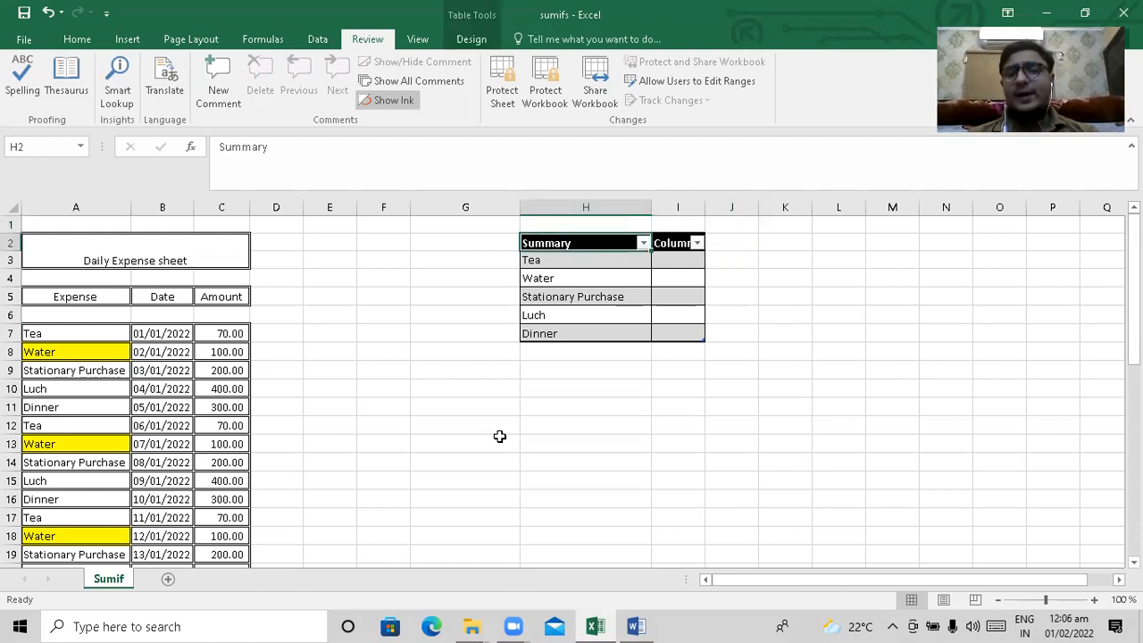
key(shift+Right)
key(shift+Down)
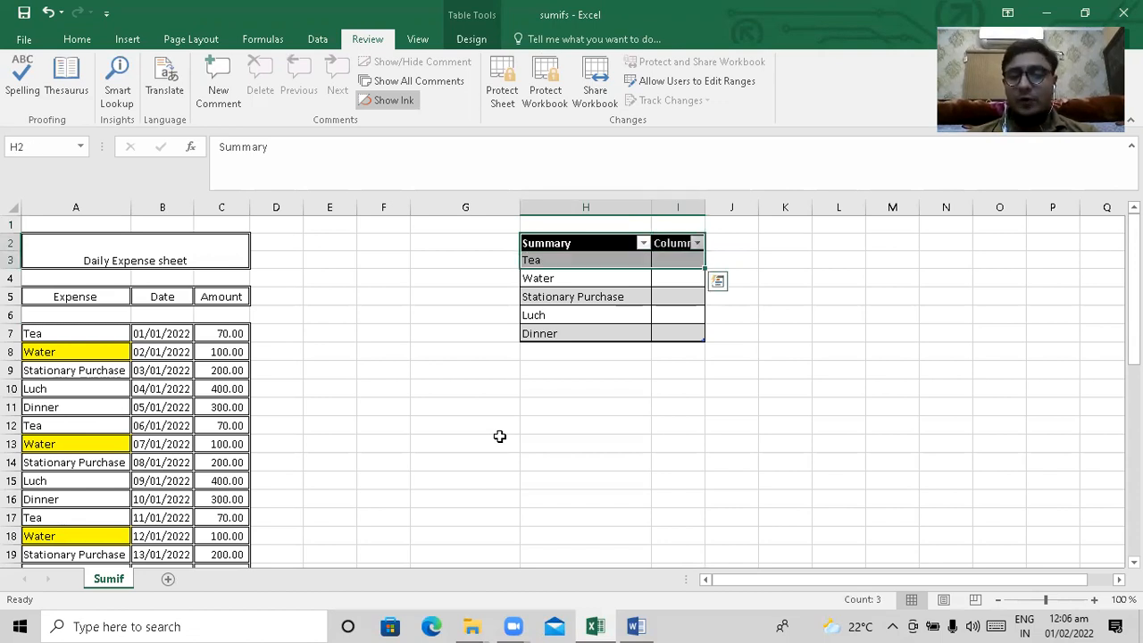
Start a SUMIF formula in cell I3, beside Tea in the Summary table, with A5:C26 as the range
key(Right)
key(Right)
key(Right)
key(Down)
key(Left)
key(Left)
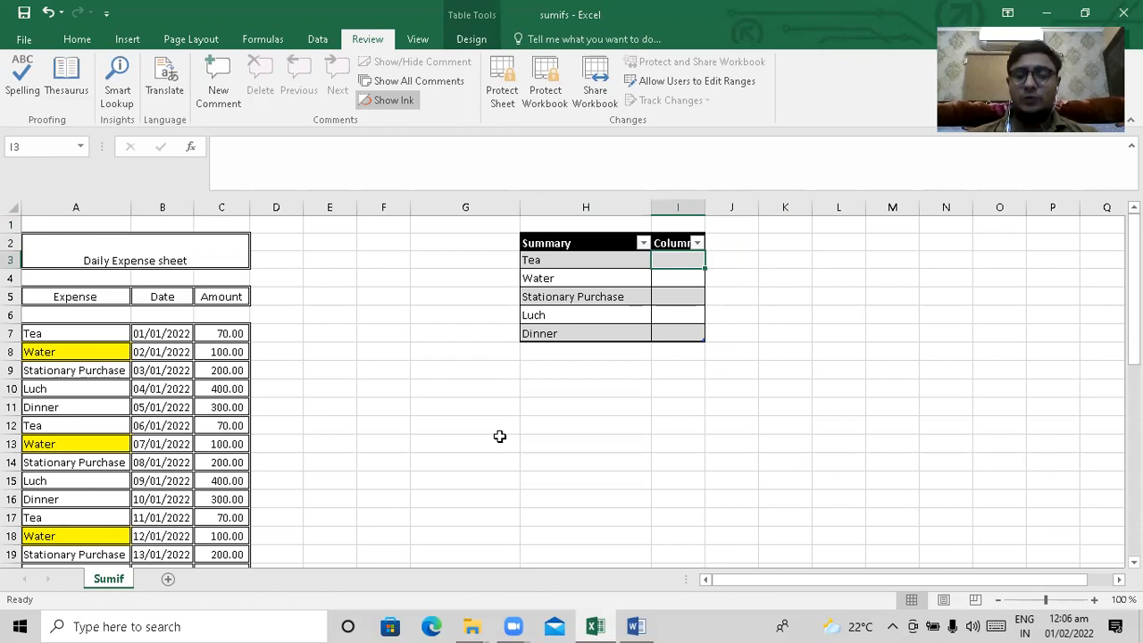
text(=SUMIF)
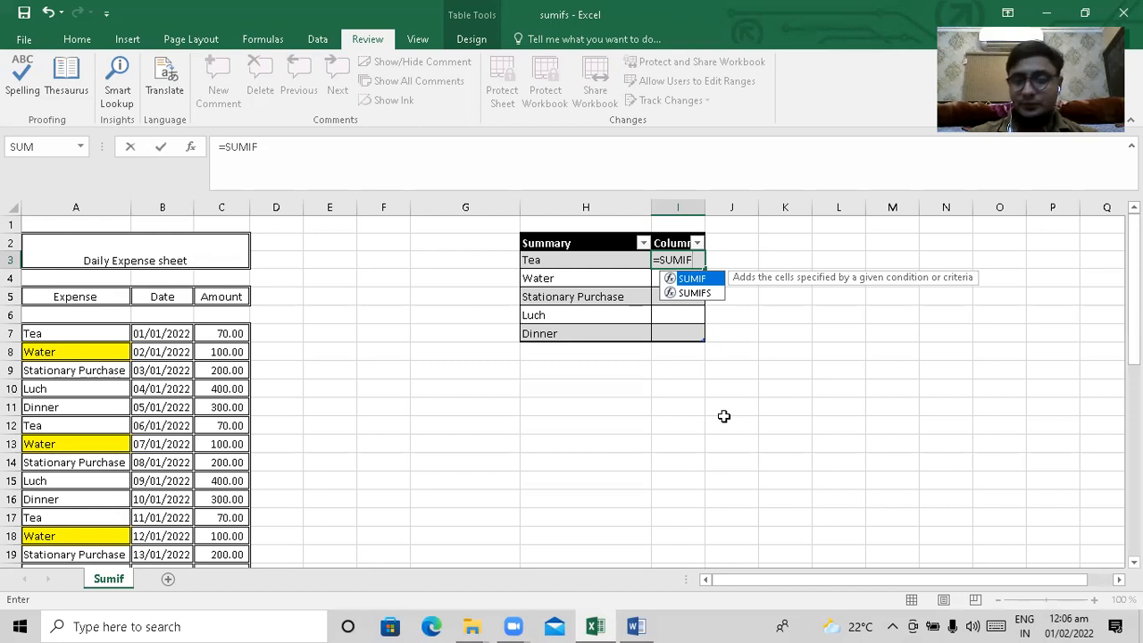
text(()
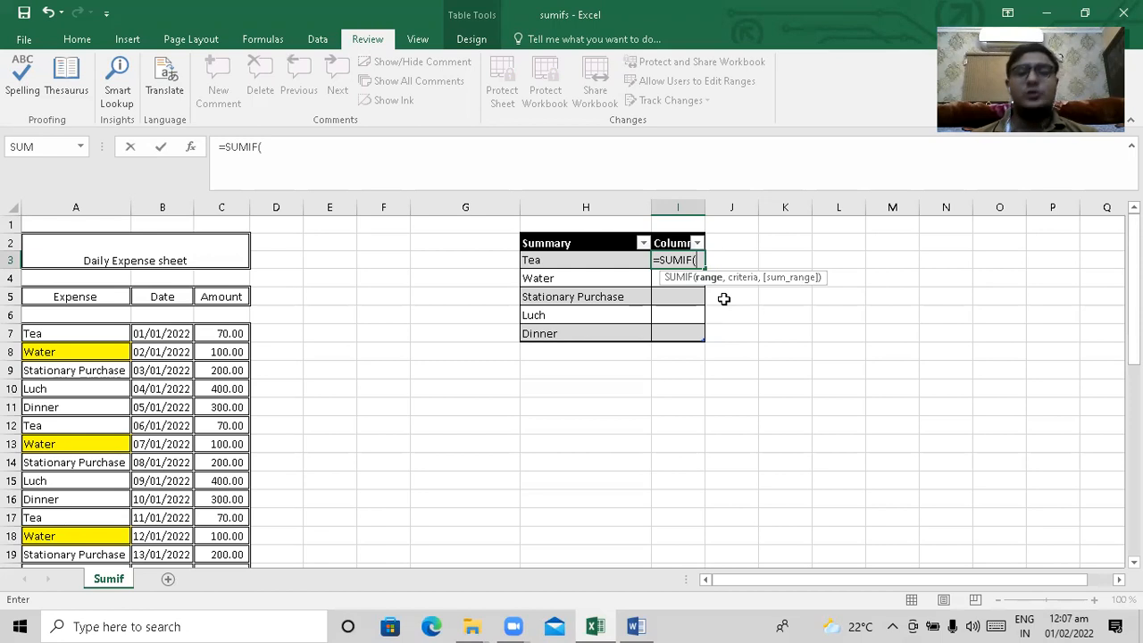
key(Down)
key(Down)
key(Down)
key(Down)
key(Down)
key(Down)
key(Down)
key(Down)
key(Down)
key(Down)
key(Down)
key(Down)
key(Down)
key(Down)
key(Down)
key(Down)
key(Down)
key(Down)
key(Down)
key(Left)
key(Left)
key(Home)
key(ctrl+Up)
key(Up)
key(Up)
key(shift+Right)
key(shift+Right)
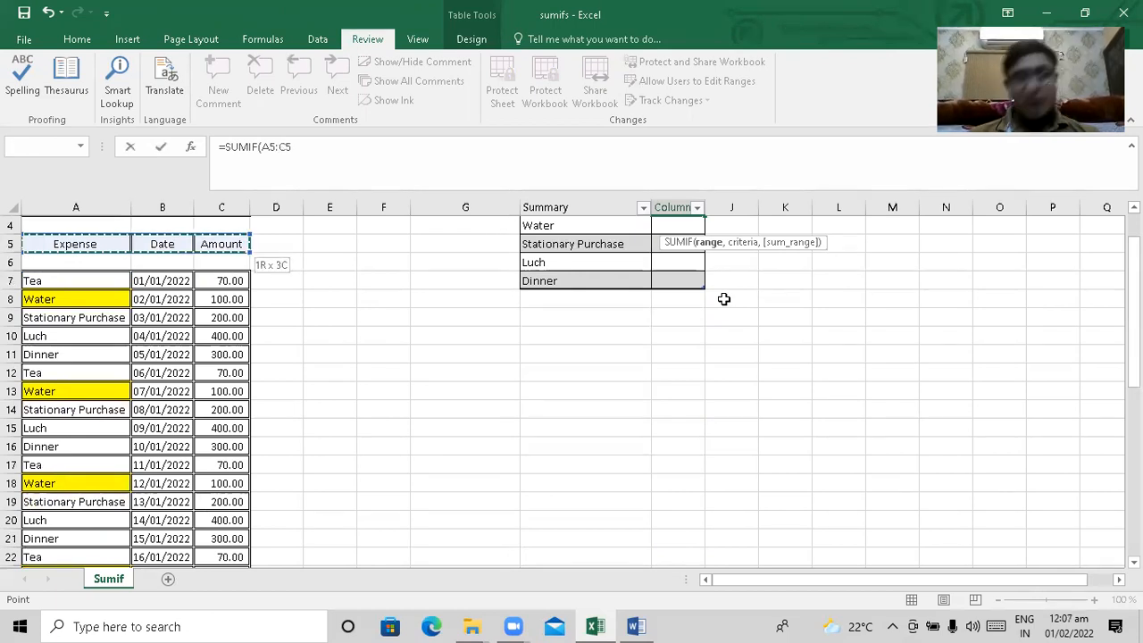
key(shift+Down)
key(shift+Down)
key(shift+Down)
key(shift+Down)
key(shift+Down)
key(shift+Down)
key(shift+Down)
key(shift+Down)
key(shift+Down)
key(shift+Down)
key(shift+Down)
key(shift+Down)
key(shift+Down)
key(shift+Down)
key(shift+Down)
key(shift+Down)
key(shift+Down)
key(shift+Down)
key(shift+Down)
key(shift+Down)
key(shift+Down)
key(shift+Down)
key(shift+Down)
key(shift+Down)
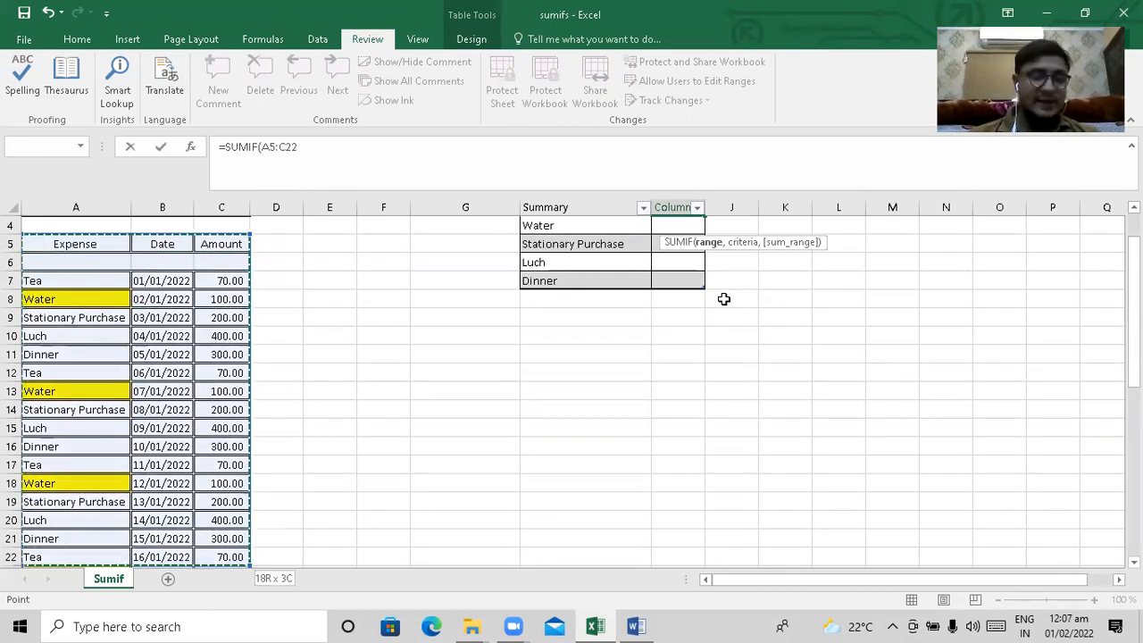
key(shift+Up)
key(shift+Up)
key(shift+Up)
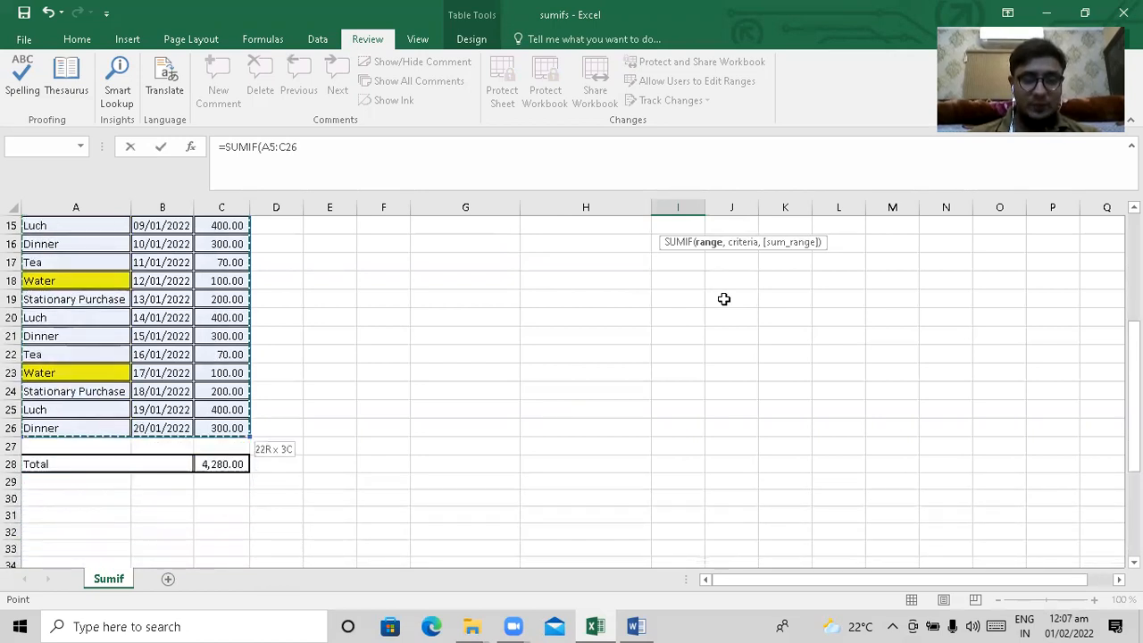
text(,)
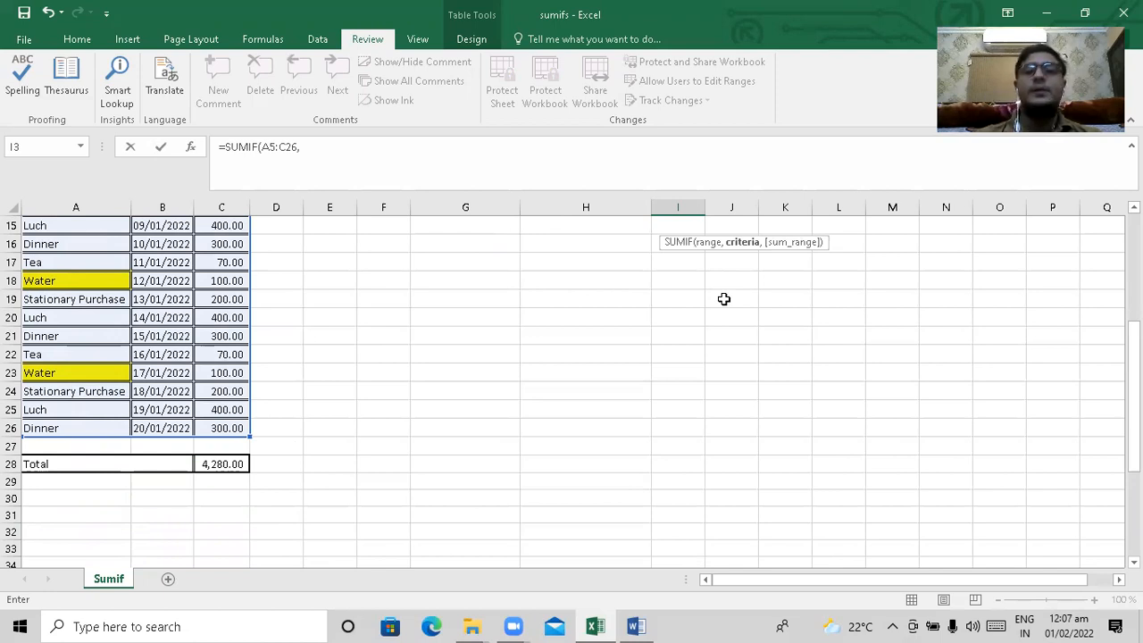
key(Up)
key(Up)
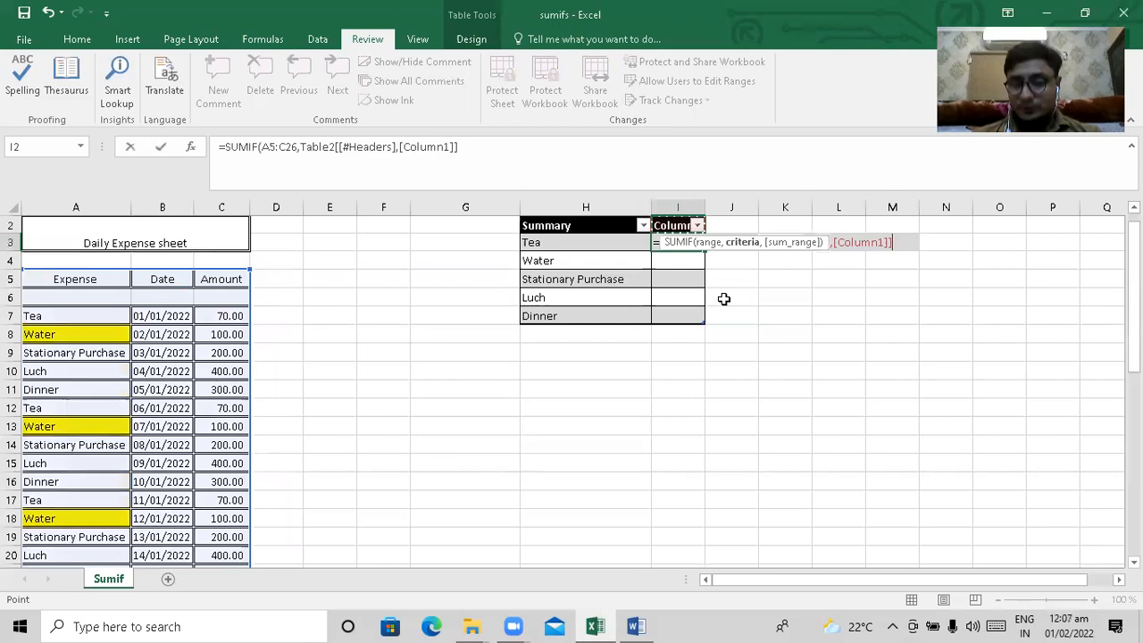
key(Down)
key(Down)
key(Down)
key(Left)
key(Left)
key(Up)
key(Right)
text(,)
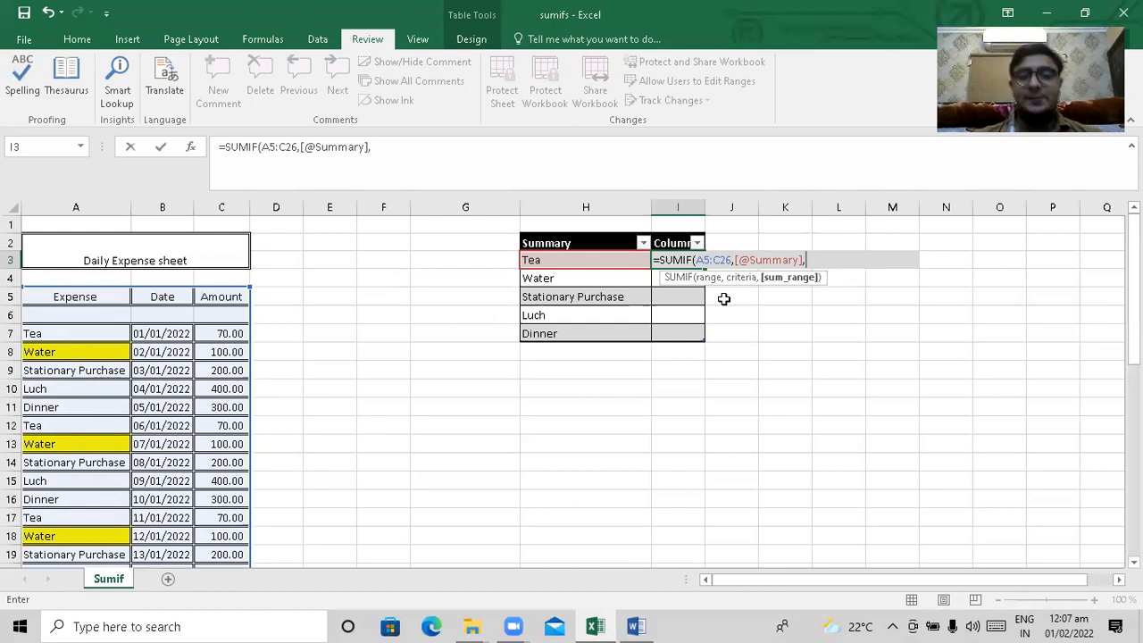
Set the SUMIF sum range to C5:C26 in the Amount column and complete the formula
key(Left)
key(ctrl+Left)
key(Down)
key(Down)
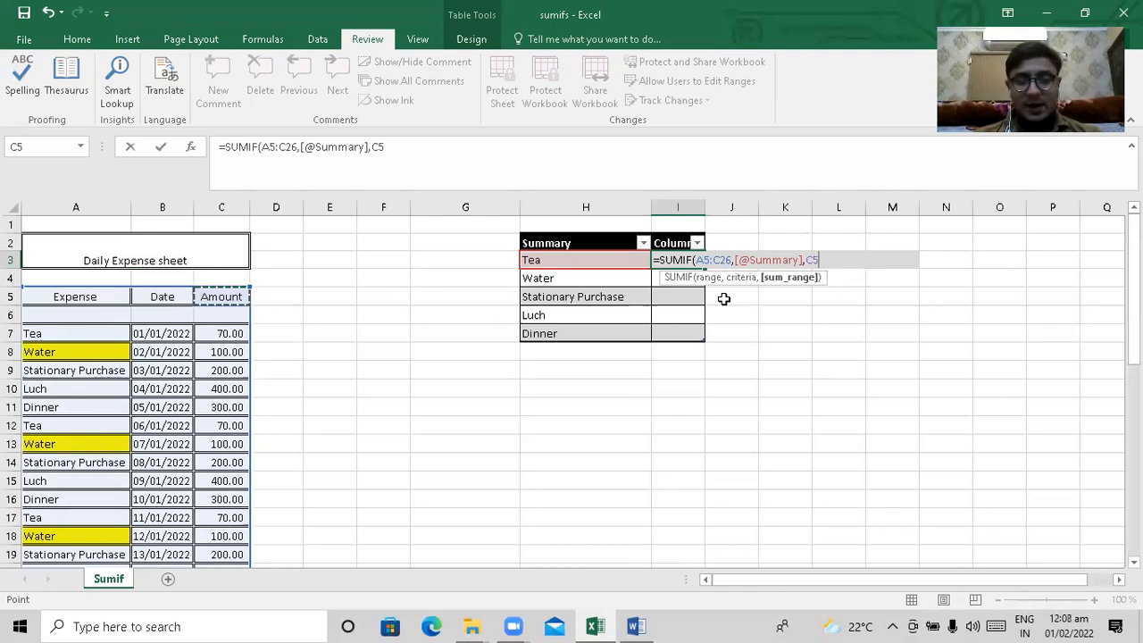
key(shift+Down)
key(shift+Down)
key(shift+Down)
key(shift+Down)
key(shift+Down)
key(shift+Down)
key(shift+Down)
key(shift+Down)
key(shift+Down)
key(shift+Down)
key(shift+Down)
key(shift+Down)
key(shift+Down)
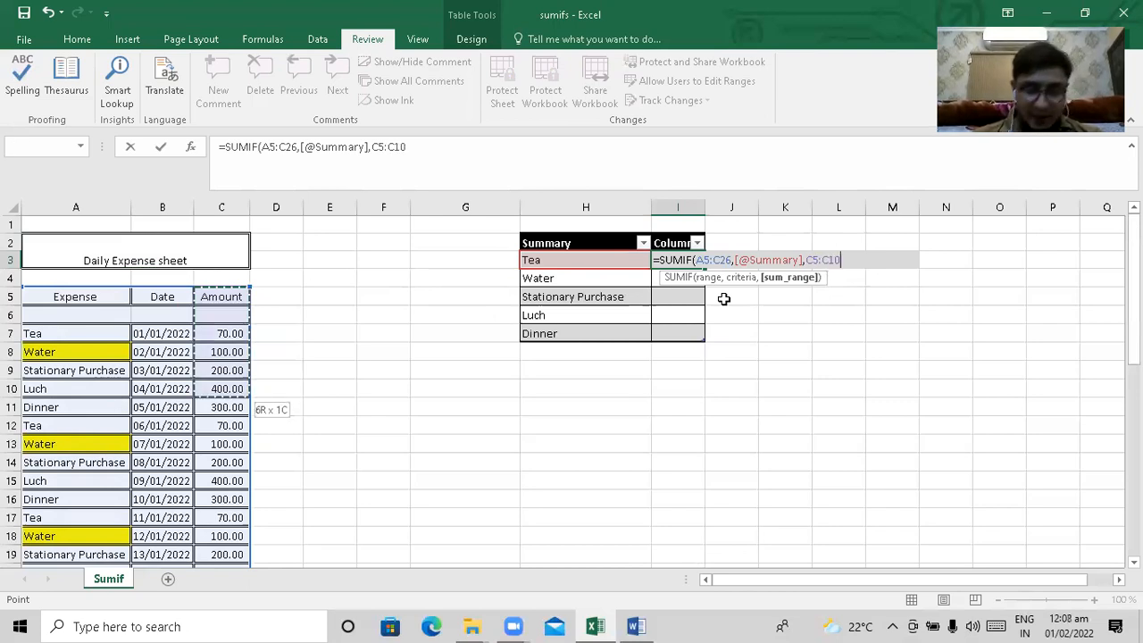
key(shift+Down)
key(shift+Down)
key(shift+Down)
key(shift+Down)
key(shift+Down)
key(shift+Down)
key(shift+Down)
key(shift+Down)
key(shift+Down)
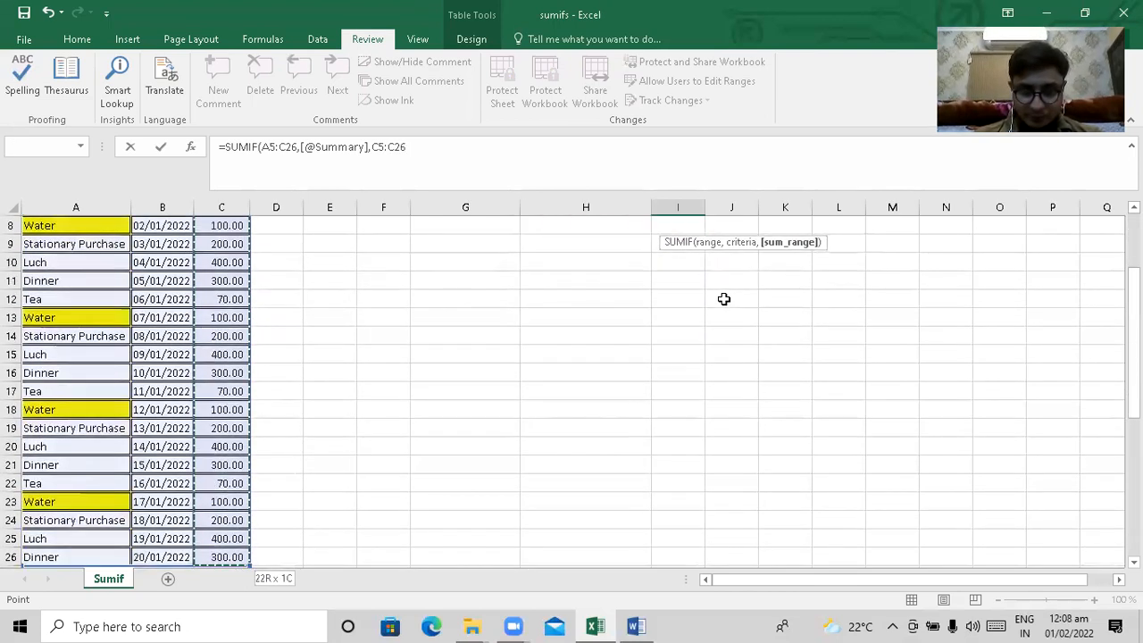
key(shift+Up)
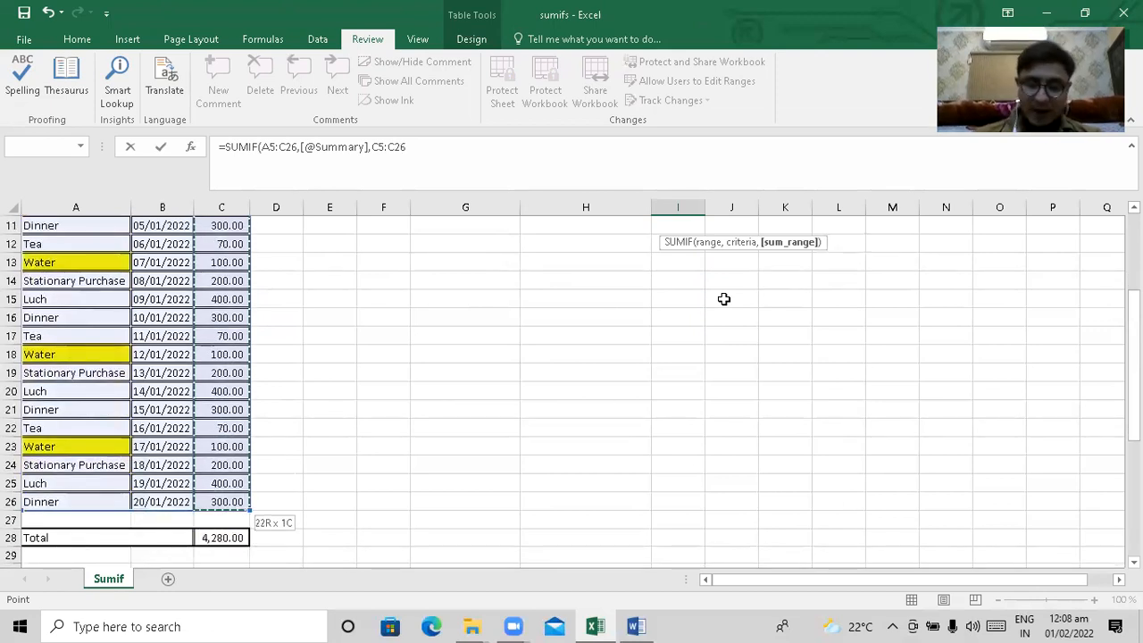
key(Return)
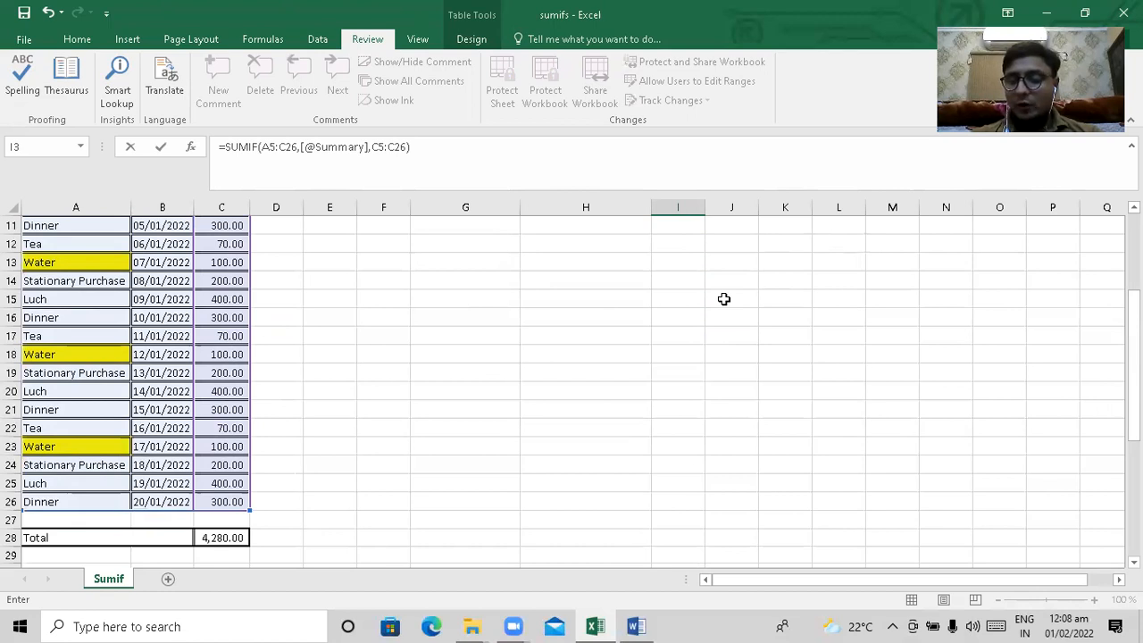
key(Return)
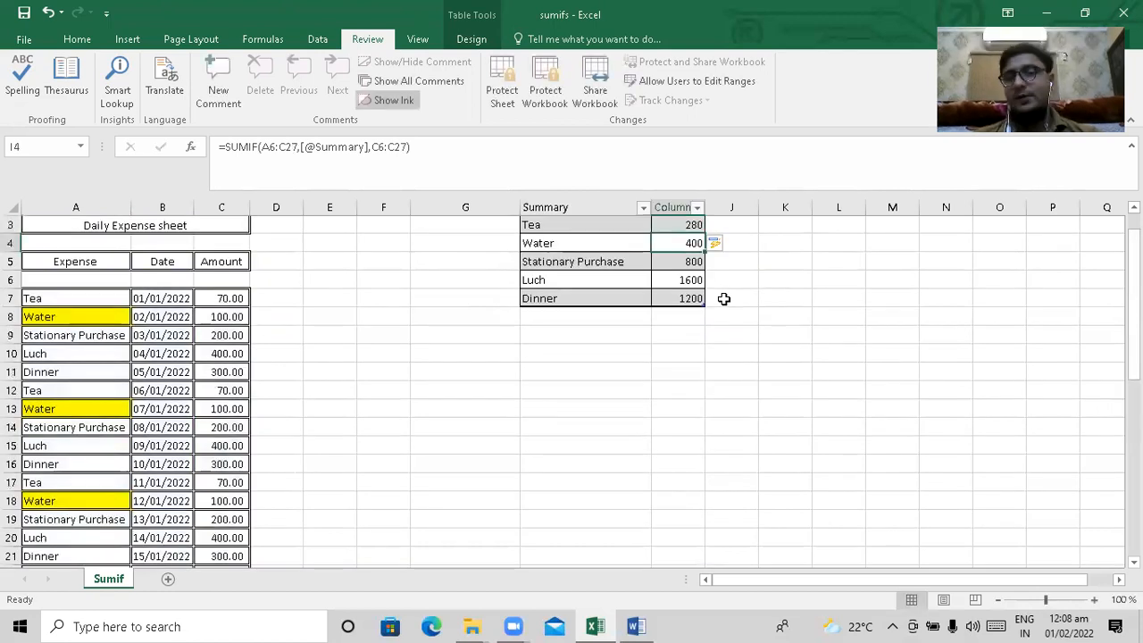
Check the SUMIF totals and formulas for each expense category in the Summary table
key(Up)
key(Up)
key(Down)
key(Down)
key(Down)
key(Down)
key(Down)
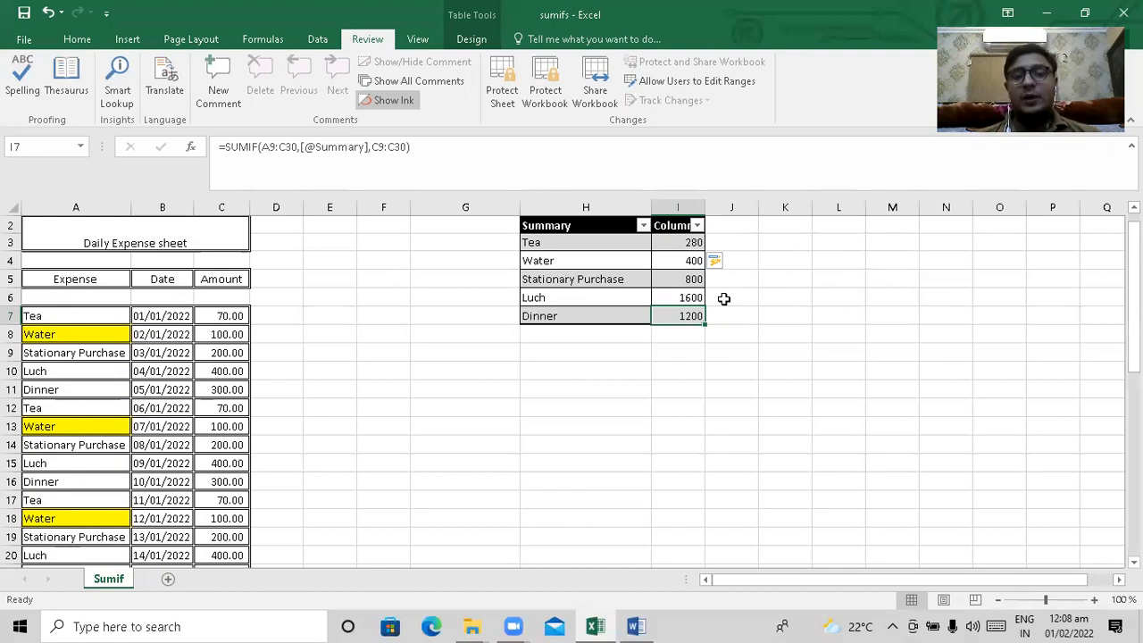
key(Up)
key(Up)
key(Left)
key(Down)
key(Right)
key(Right)
key(Up)
key(Up)
key(Up)
key(Left)
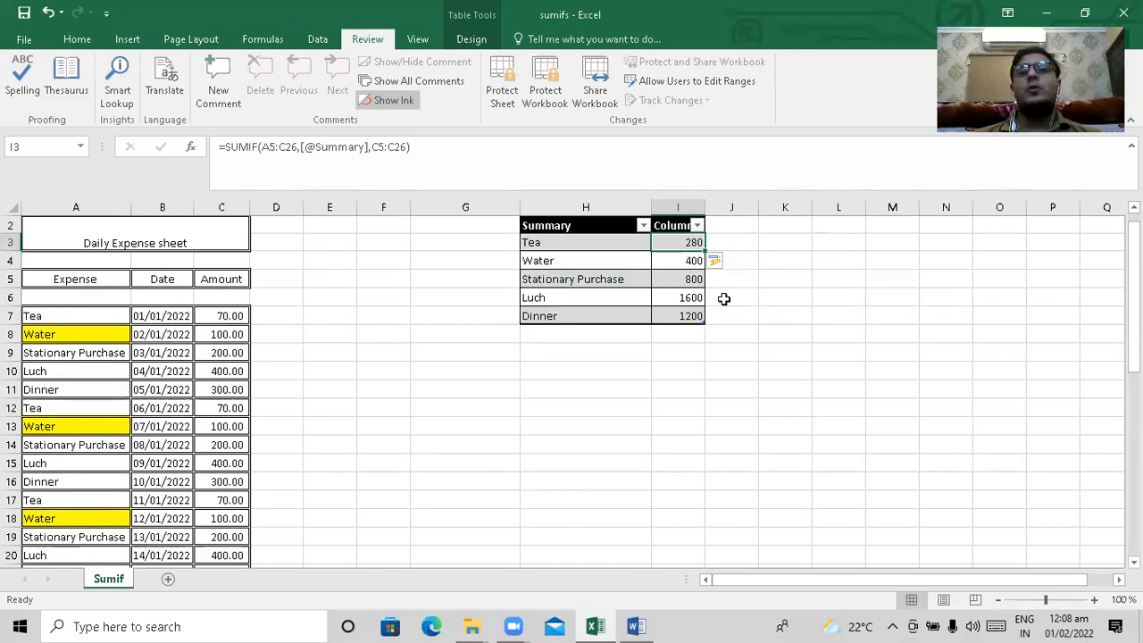
Examine the highlighted Water entries in the Daily Expense sheet's Expense column
key(Right)
key(Right)
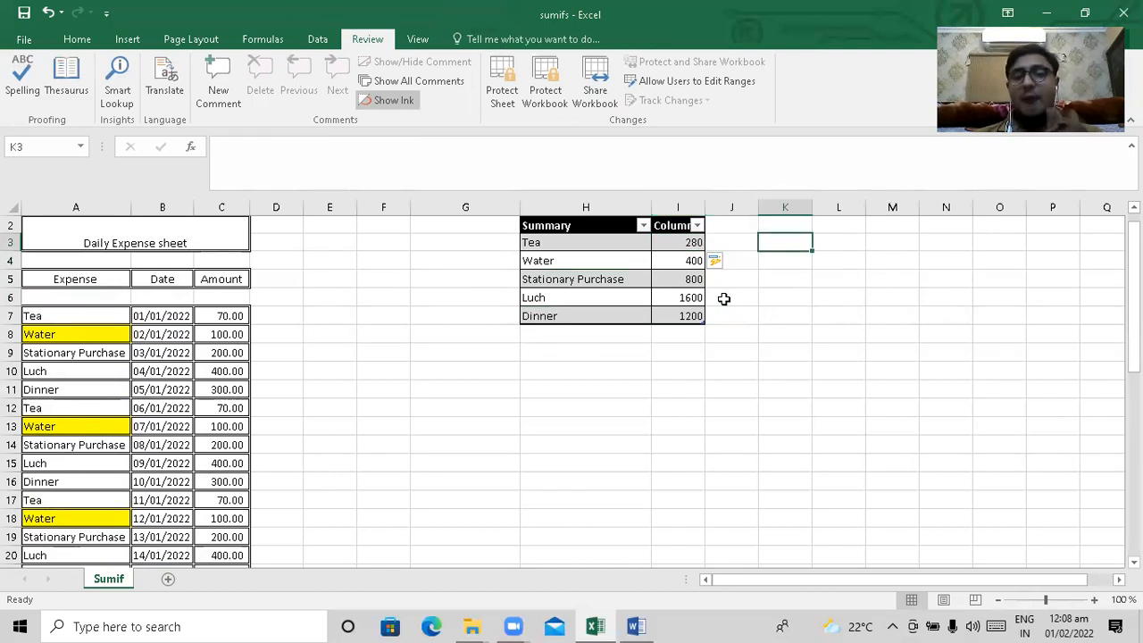
key(Down)
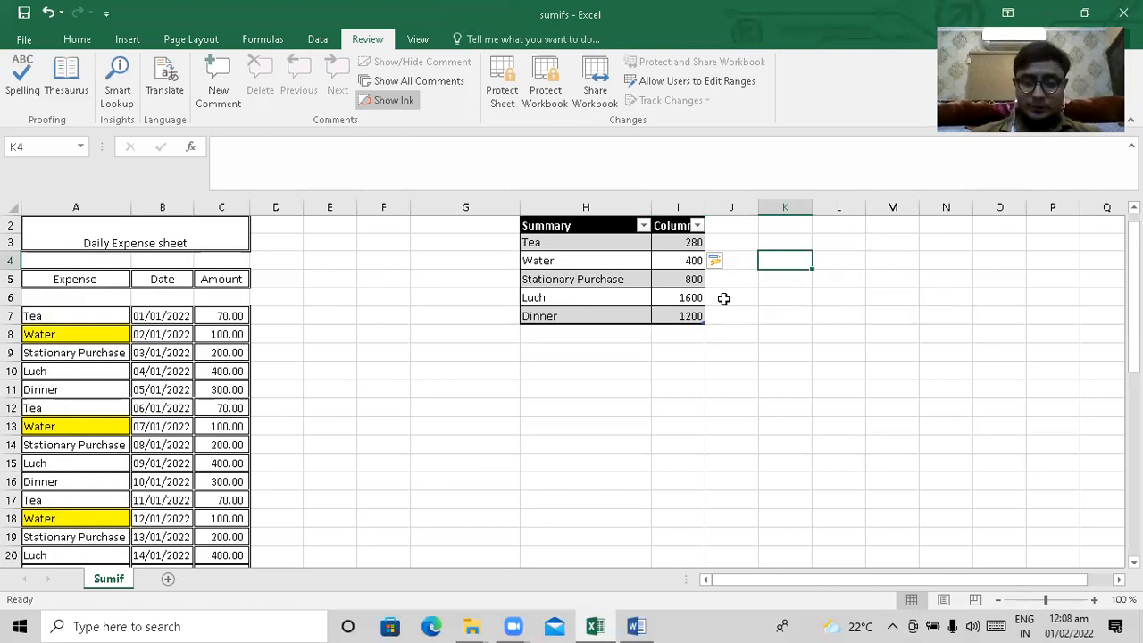
key(Left)
key(Left)
key(Left)
key(Left)
key(Left)
key(Left)
key(Left)
key(Left)
key(Left)
key(Left)
key(Down)
key(Down)
key(Down)
key(Down)
key(Down)
key(Down)
key(Down)
key(Down)
key(Down)
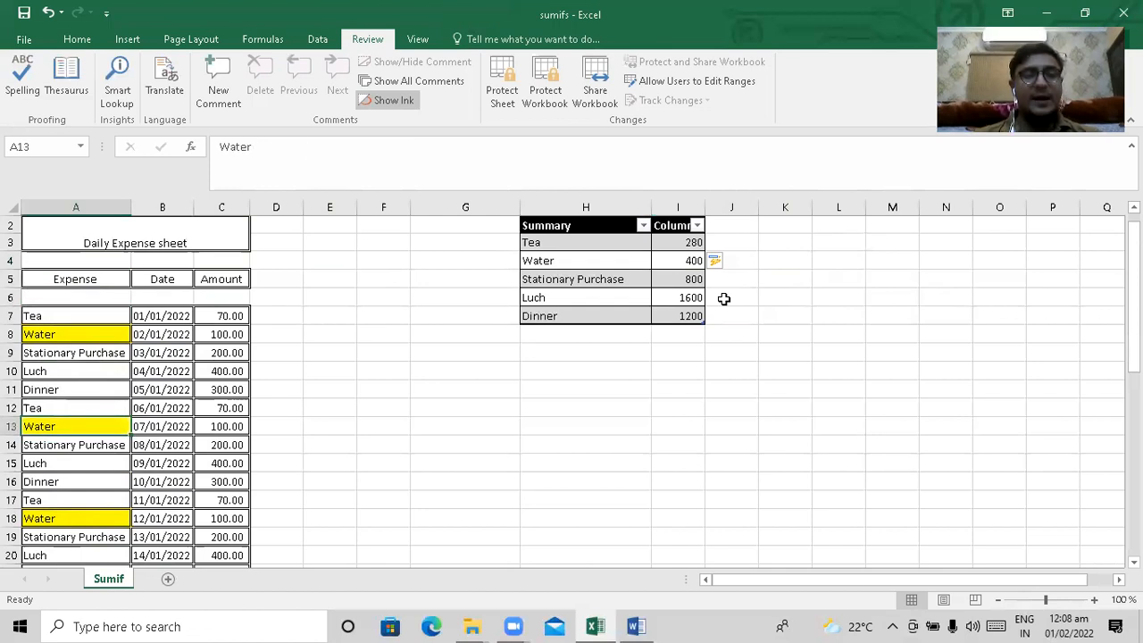
key(Up)
key(Up)
key(Up)
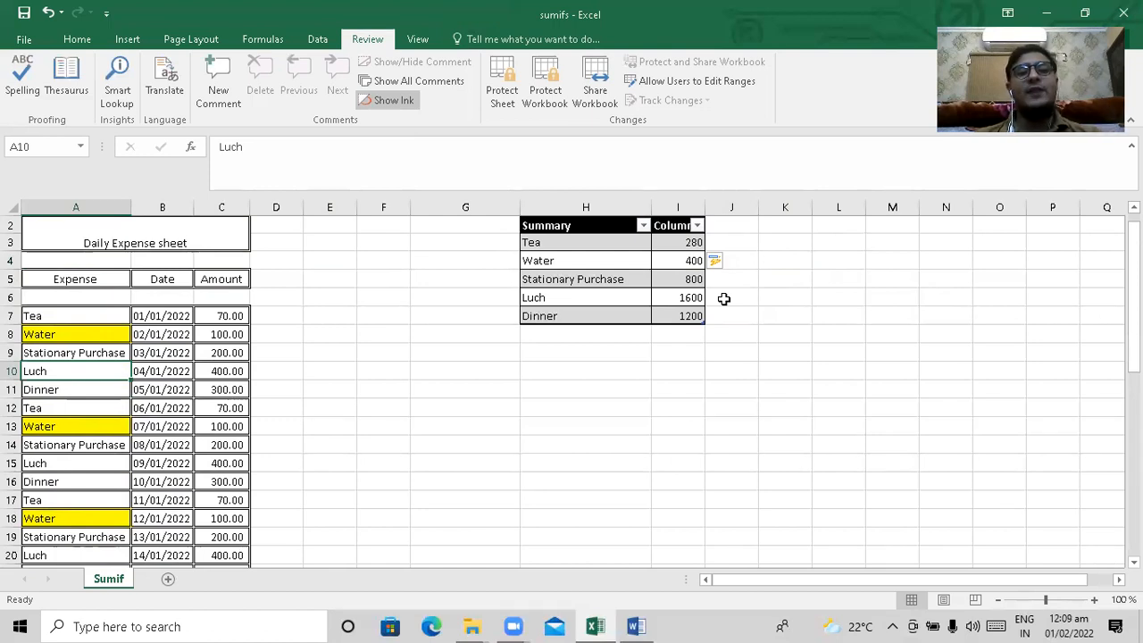
Start a manual addition formula in cell K4 with the first Water amount, C8
key(Right)
key(Right)
key(Right)
key(Right)
key(Right)
key(Right)
key(Right)
key(Right)
key(Right)
key(Right)
key(Right)
key(Right)
key(Up)
key(Up)
key(Up)
key(Up)
key(Up)
key(Up)
key(Up)
key(Up)
key(Up)
key(Left)
key(Down)
key(Down)
key(Down)
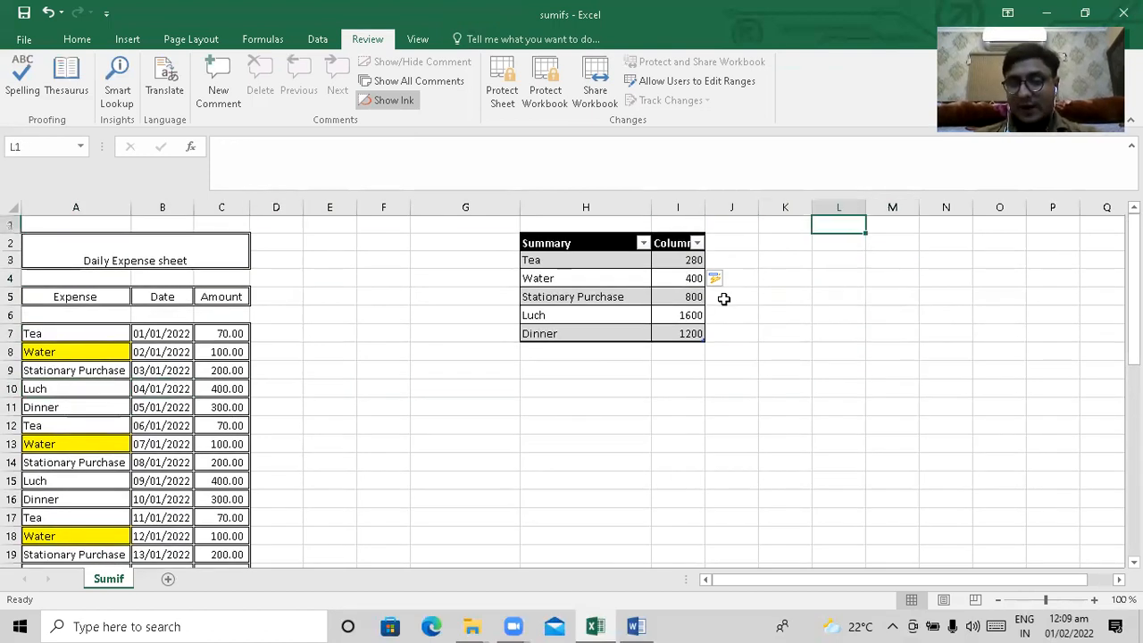
key(Left)
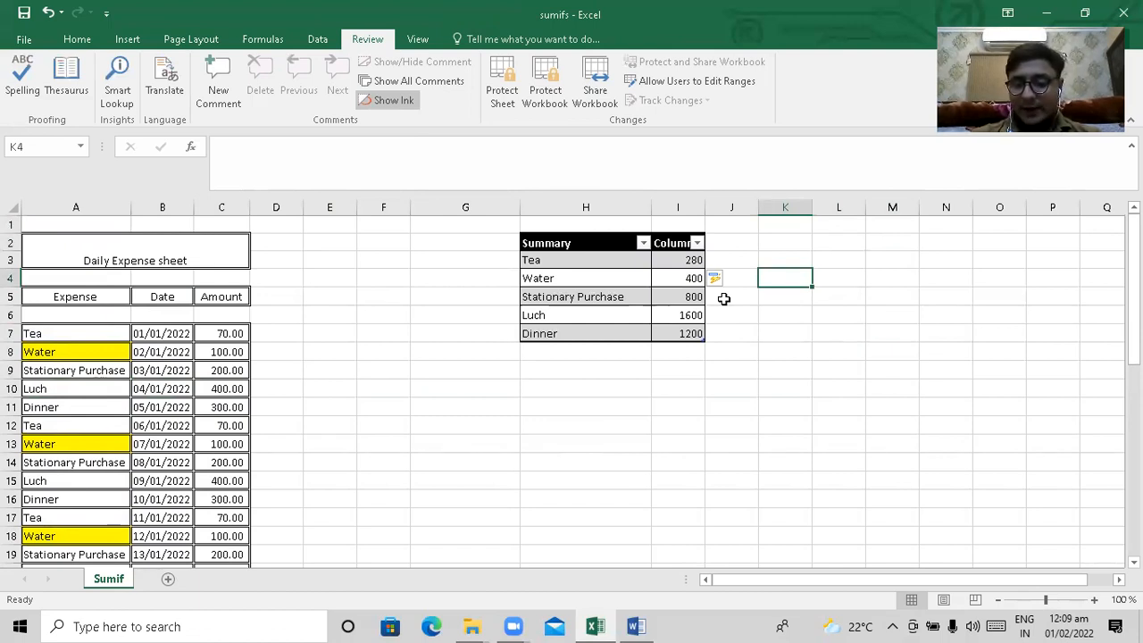
text(=)
key(Down)
key(Down)
key(Down)
key(Down)
key(Down)
key(Down)
key(Down)
key(Down)
key(Down)
key(Down)
key(Down)
key(Left)
key(Left)
Add the second Water amount, C13, to the addition formula in cell K4
key(Left)
key(Left)
key(Left)
key(Left)
key(Left)
key(Left)
key(Left)
key(Left)
key(Up)
key(Up)
key(Up)
key(Up)
key(Up)
key(Up)
key(Up)
key(Right)
key(Right)
text(+)
key(Down)
key(Down)
key(Down)
key(Down)
key(Down)
key(Down)
key(Down)
key(Down)
key(Down)
key(Down)
key(Down)
key(Down)
key(Down)
key(Left)
key(Left)
key(Left)
key(Left)
key(Left)
key(Left)
key(Left)
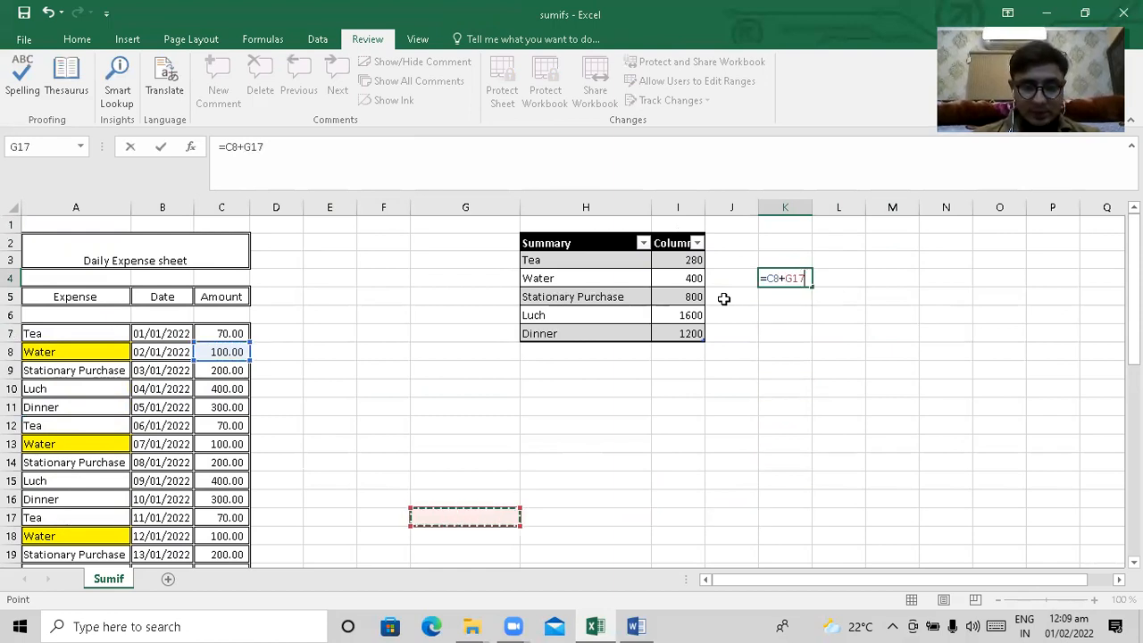
key(Up)
key(Up)
key(Up)
key(Up)
key(Up)
key(Left)
key(Down)
Add the third Water amount, C18, to the addition formula in cell K4
text(+)
key(Down)
key(Down)
key(Down)
Add the fourth Water amount, C23, to the addition formula in cell K4
key(Down)
key(Down)
key(Down)
key(Down)
key(Down)
key(Down)
key(Down)
key(Down)
key(Down)
key(Down)
key(Down)
key(Down)
key(Down)
key(Down)
key(Down)
key(Down)
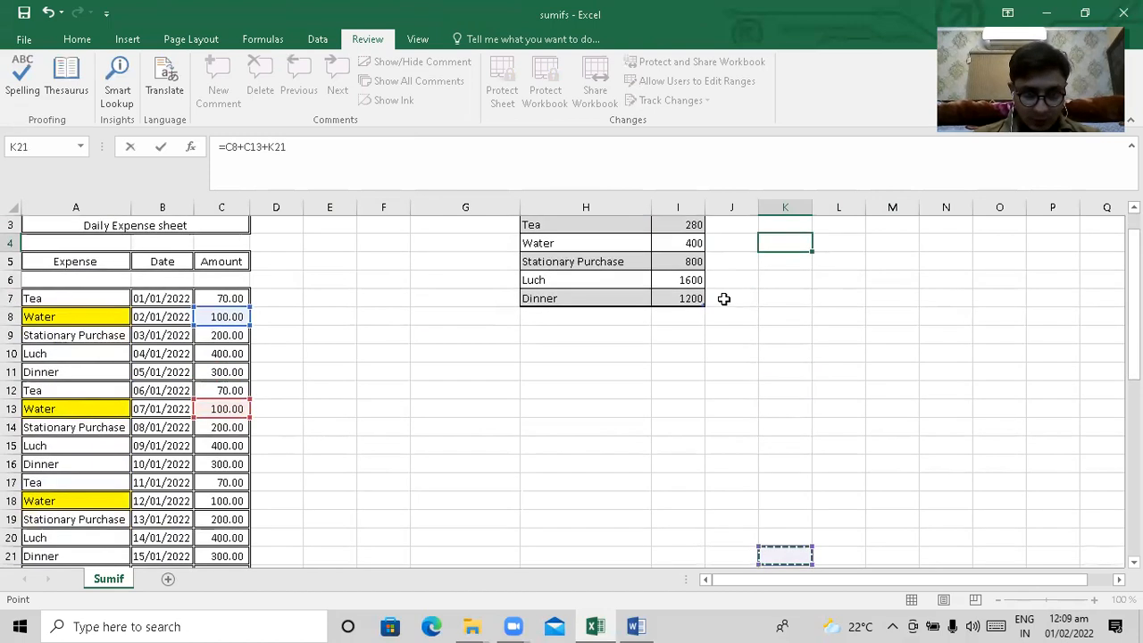
key(Left)
key(Left)
key(Left)
key(Left)
key(Left)
key(Left)
key(Left)
key(Up)
key(Up)
key(Up)
key(Up)
key(Up)
key(Left)
text(+)
key(Down)
key(Down)
key(Down)
key(Down)
key(Down)
key(Down)
key(Down)
key(Down)
key(Down)
key(Down)
key(Down)
key(Down)
key(Down)
key(Down)
key(Down)
key(Down)
key(Down)
key(Down)
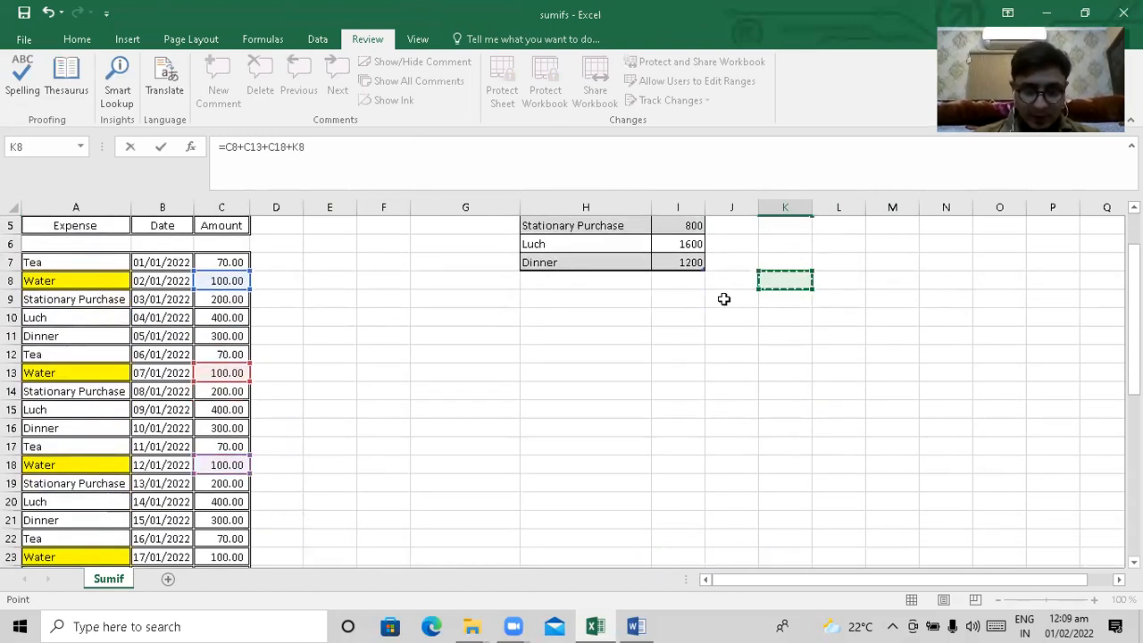
key(Left)
key(Left)
key(Left)
key(Left)
key(Left)
key(Left)
key(Left)
key(Left)
key(Down)
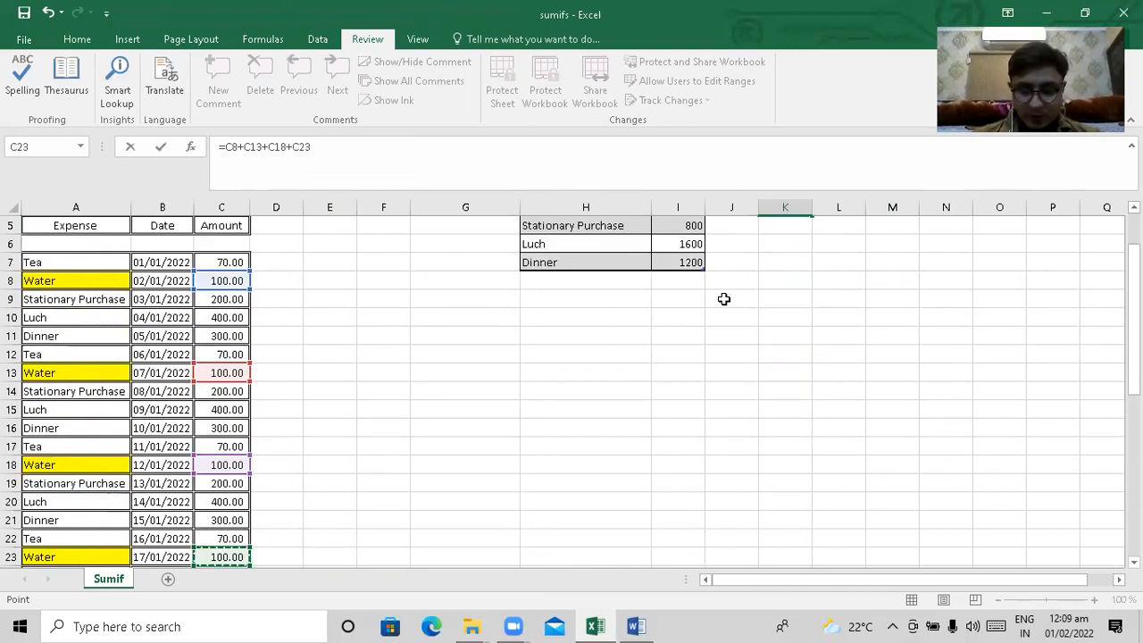
text(+)
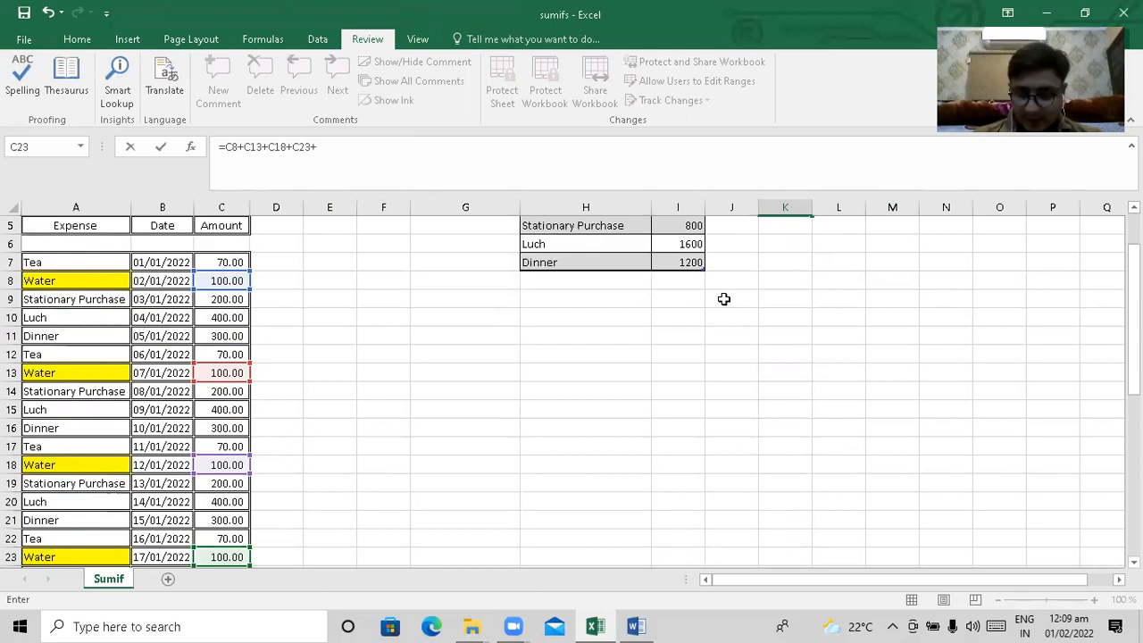
key(Down)
key(Down)
key(Down)
key(Down)
key(Down)
key(Down)
key(Down)
key(Down)
key(Down)
key(Left)
key(Left)
key(Left)
key(Left)
key(Left)
key(Left)
key(Left)
key(Left)
key(Left)
key(Left)
key(Up)
key(Up)
key(Up)
key(Up)
key(Right)
key(Right)
key(Right)
key(Right)
key(Right)
key(Right)
key(Right)
key(Right)
key(Right)
key(Right)
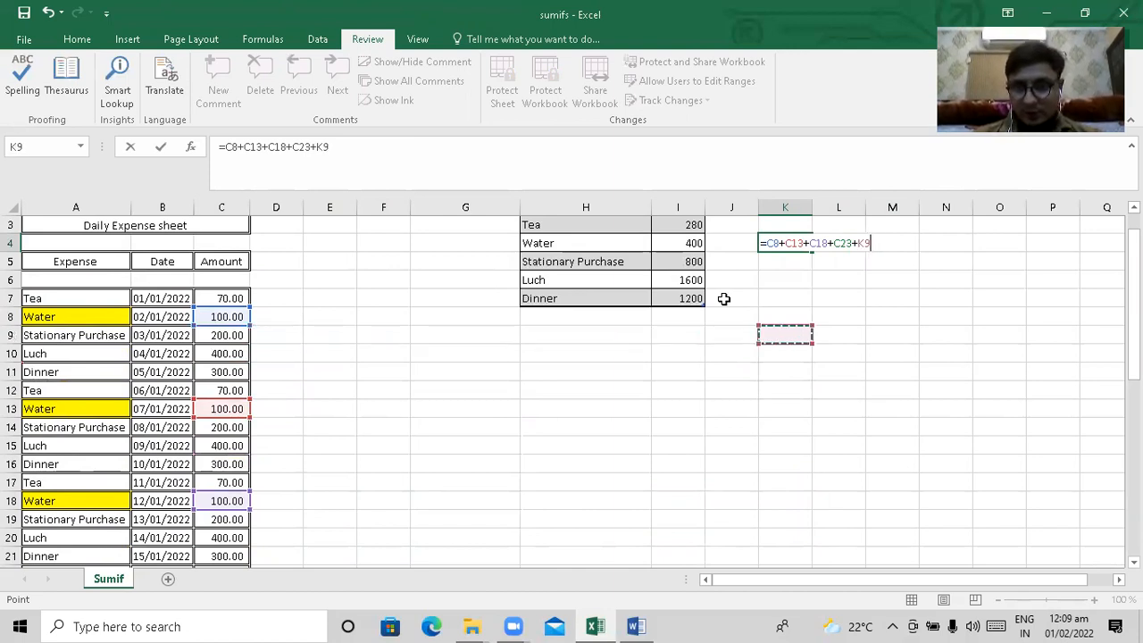
key(BackSpace)
key(BackSpace)
key(BackSpace)
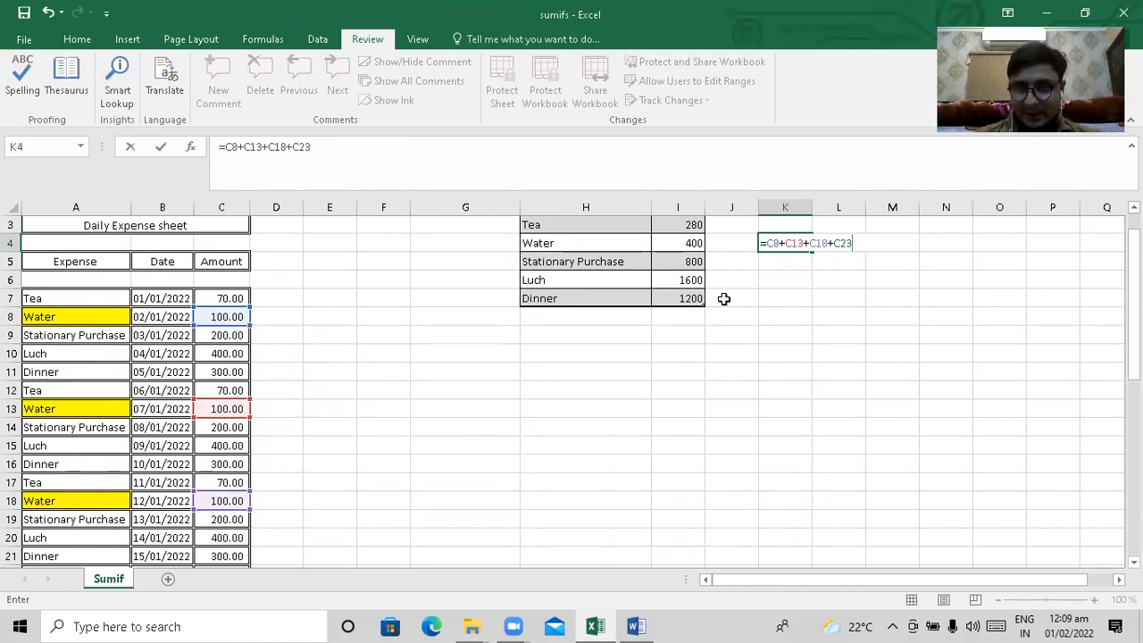
Complete the formula =C8+C13+C18+C23 in cell K4 and compare its result with the Water SUMIF total in cell I4
key(Return)
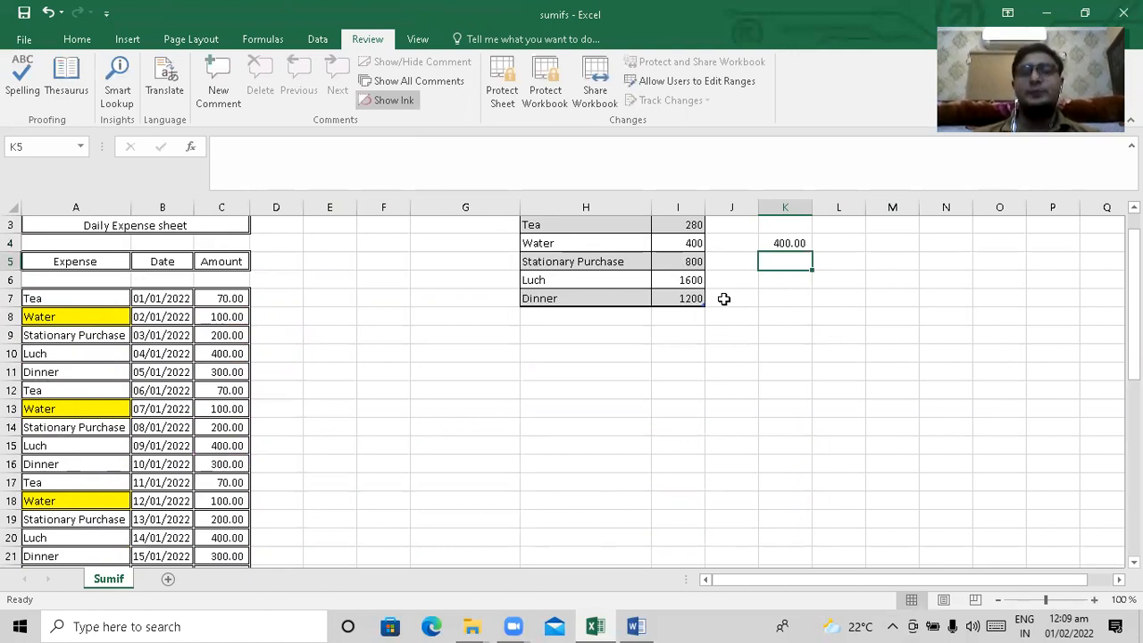
key(Right)
key(Right)
key(Right)
key(Up)
key(Up)
key(Up)
key(Left)
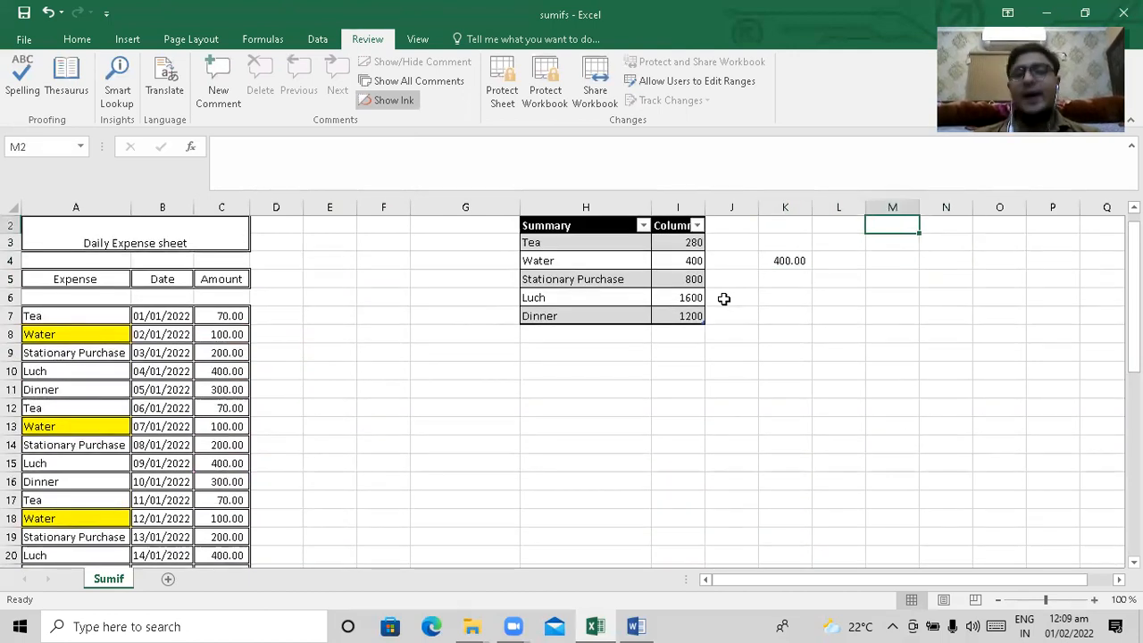
key(Left)
key(Down)
key(Down)
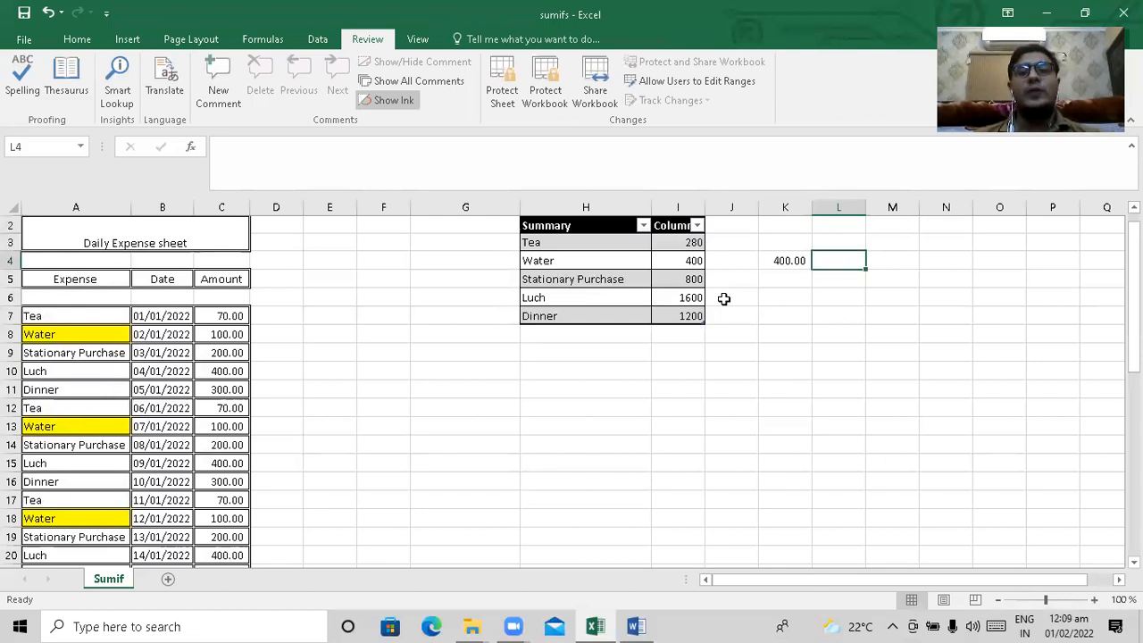
key(Left)
key(Left)
key(Left)
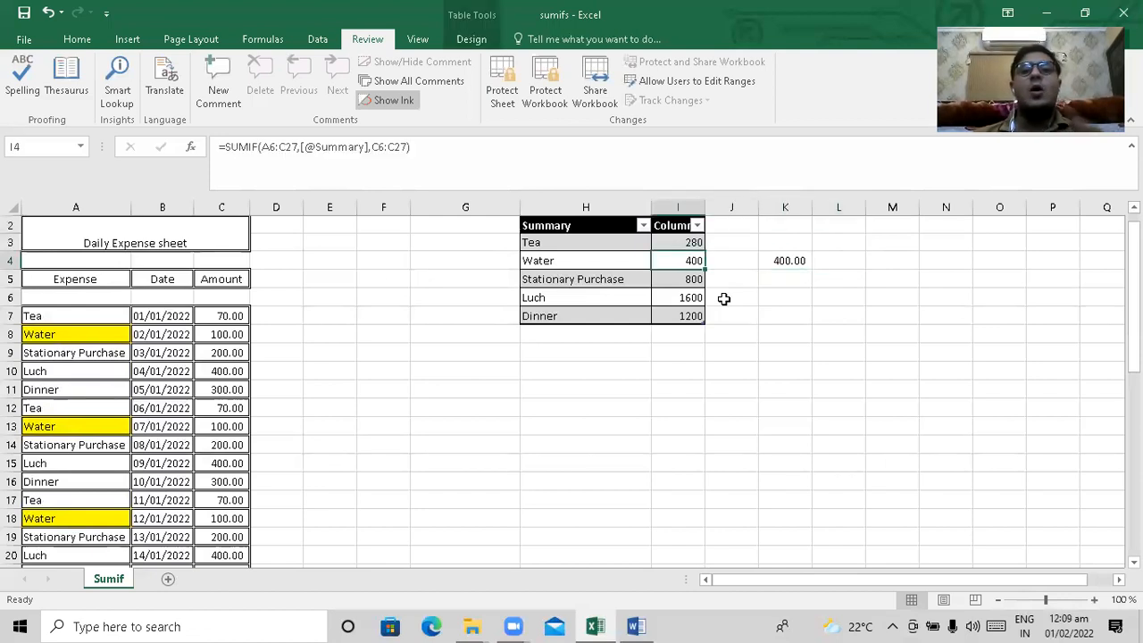